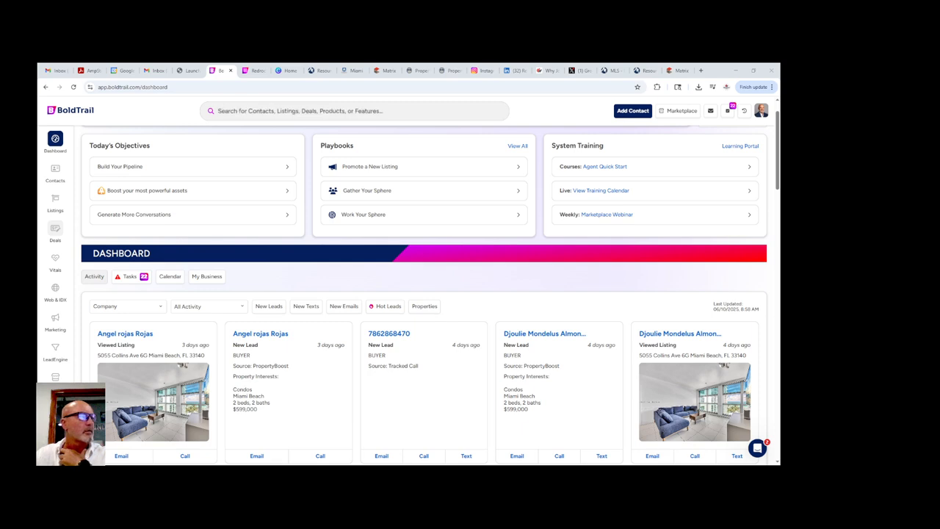
- Go from the Deals transactions list to BoldTrail BackOffice, opening it in a new tab
{"action": "left_click", "coordinate": [56, 229]}
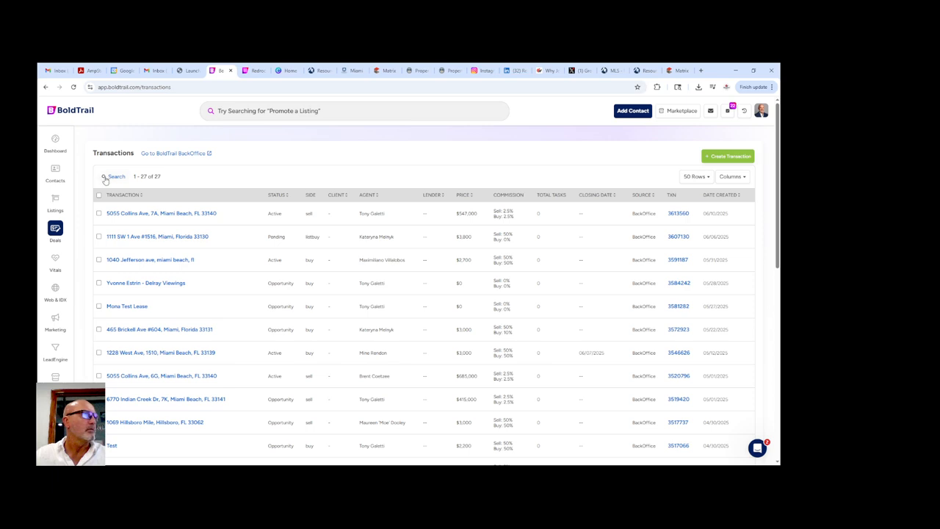
{"action": "left_click", "coordinate": [174, 154]}
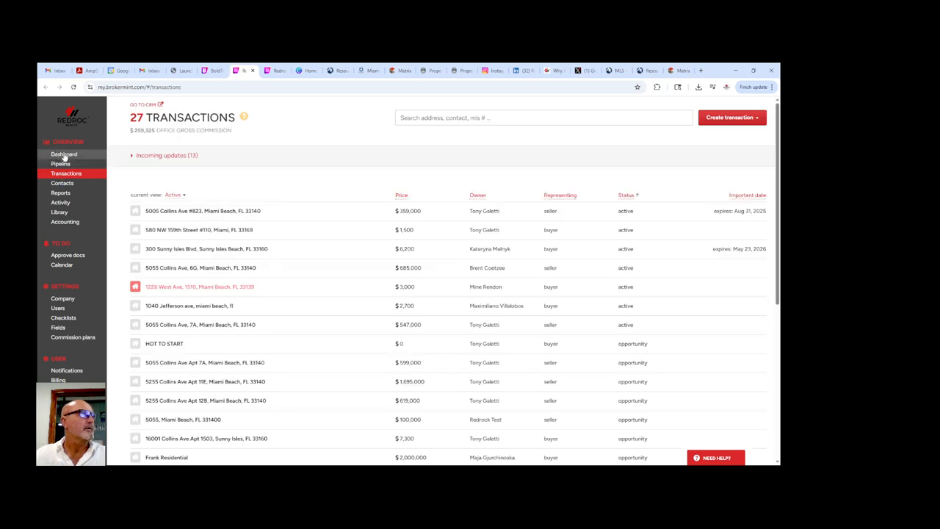
{"action": "left_click", "coordinate": [64, 154]}
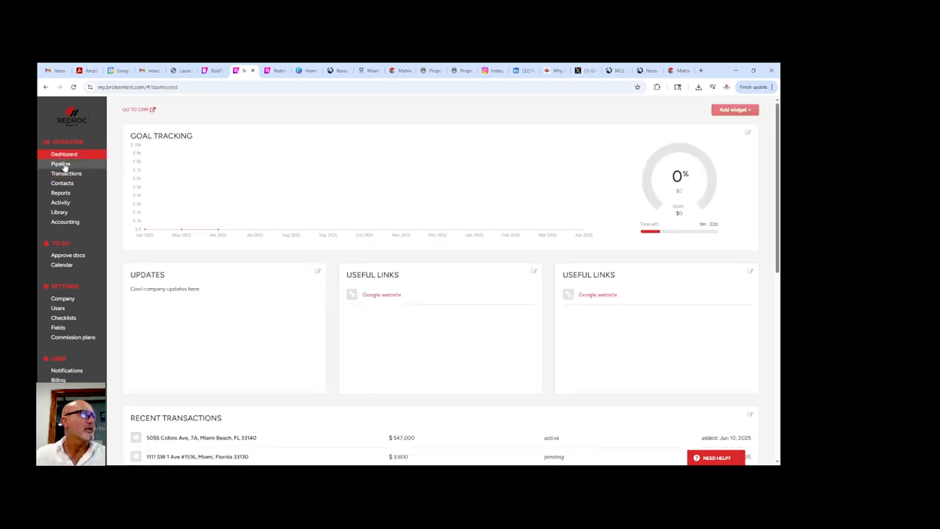
{"action": "left_click", "coordinate": [63, 164]}
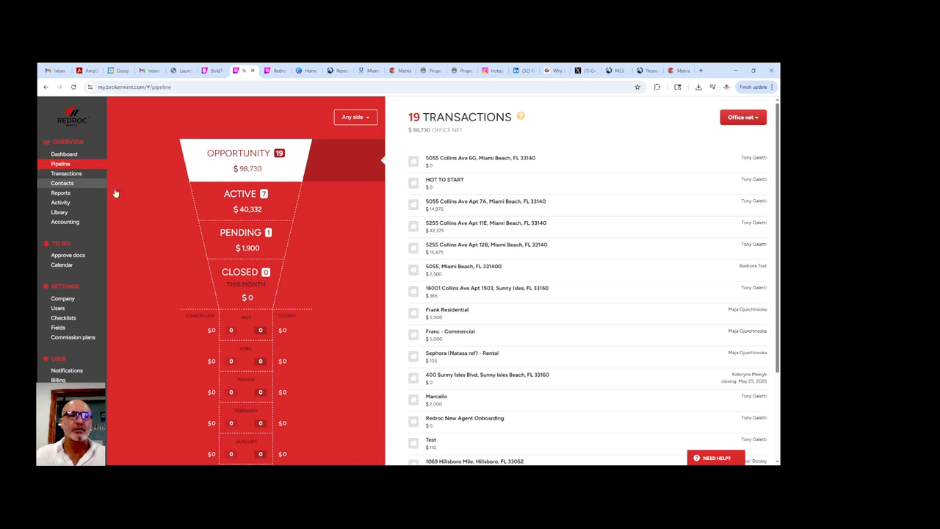
{"action": "left_click", "coordinate": [63, 175]}
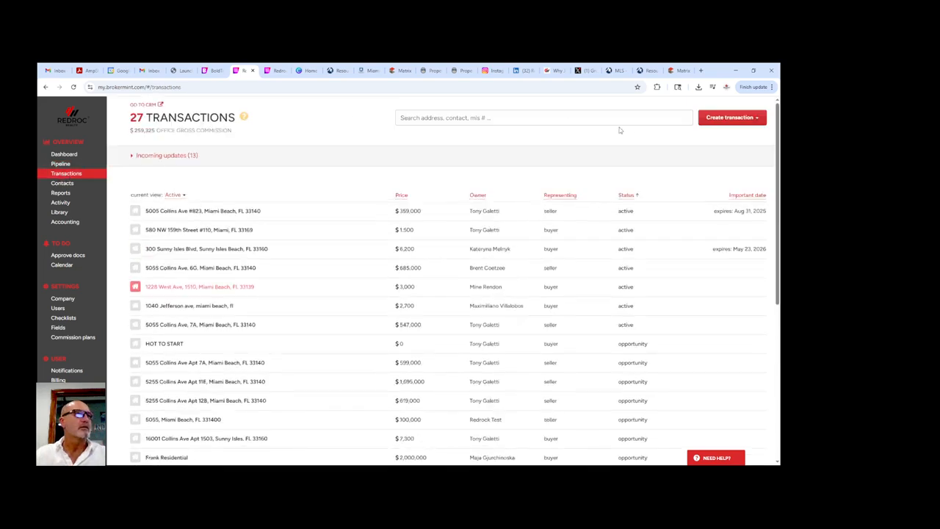
- Search MLS for listing number A11773033 to start a new transaction
{"action": "left_click", "coordinate": [727, 117]}
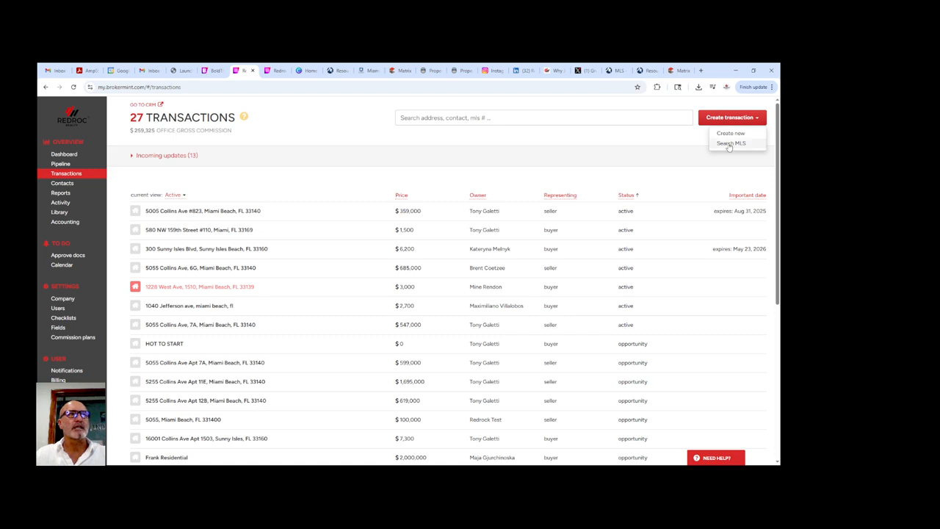
{"action": "left_click", "coordinate": [730, 143]}
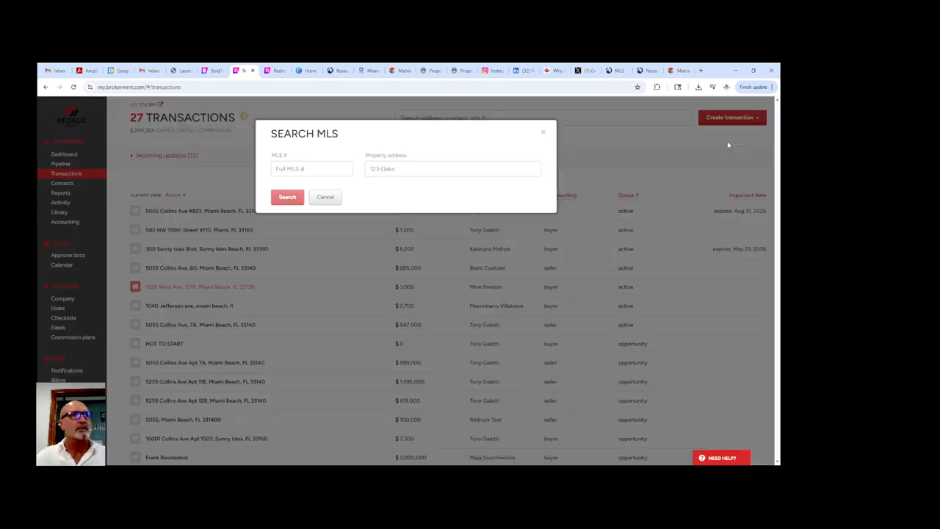
{"action": "left_click", "coordinate": [295, 169]}
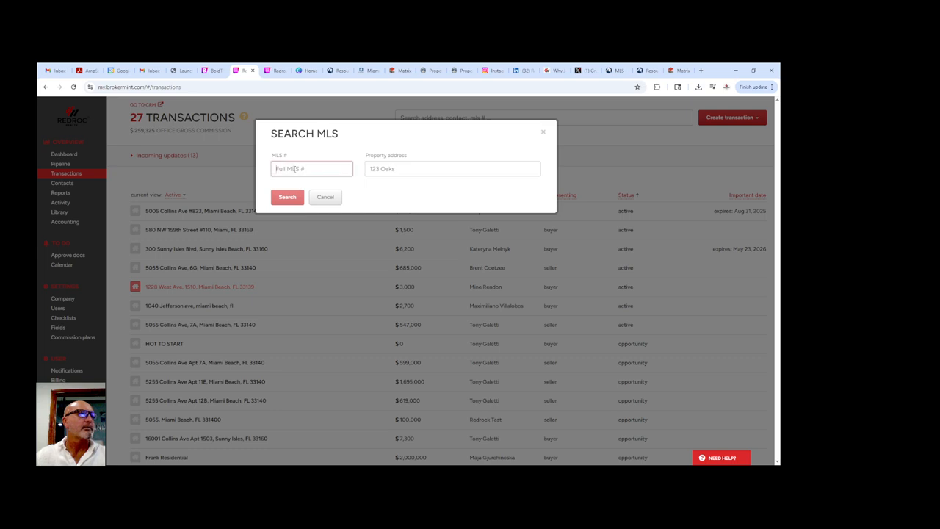
{"action": "type", "text": "A1177"}
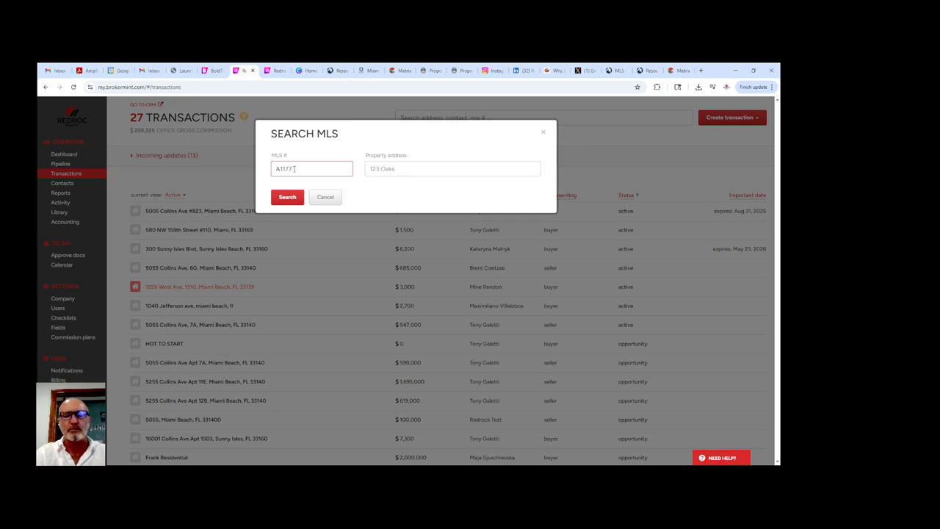
{"action": "type", "text": "033"}
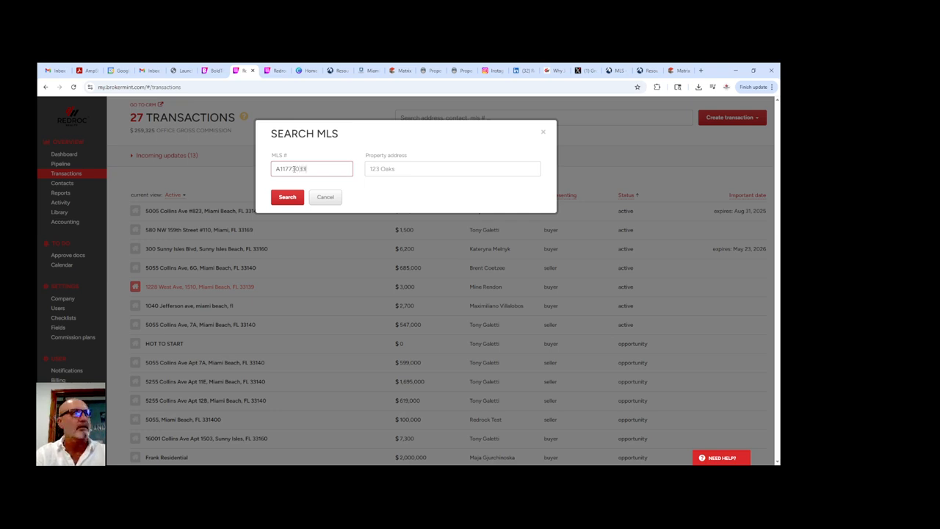
{"action": "left_click", "coordinate": [296, 198]}
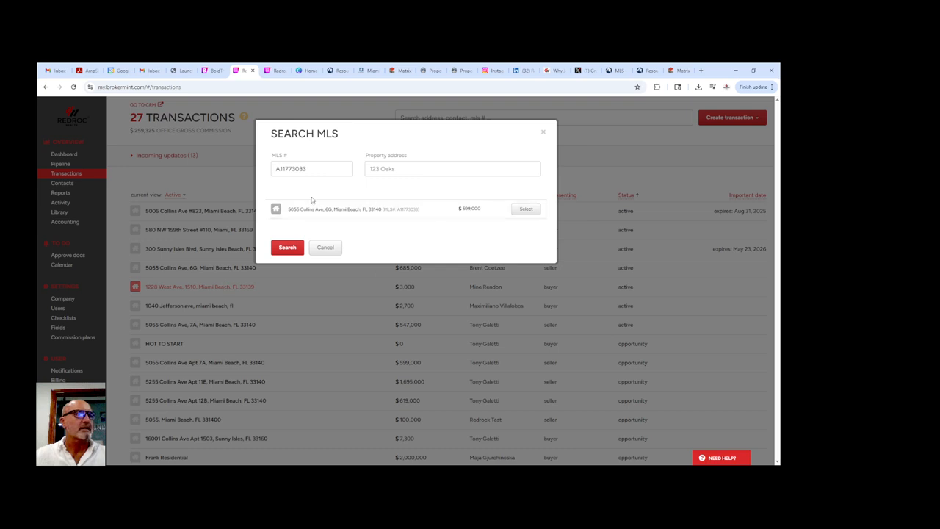
{"action": "left_click", "coordinate": [524, 210]}
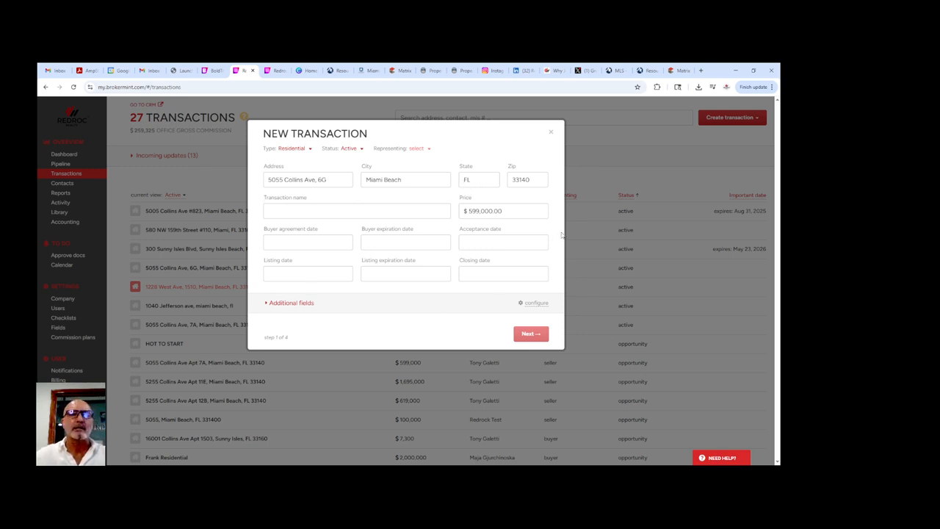
{"action": "left_click", "coordinate": [289, 149]}
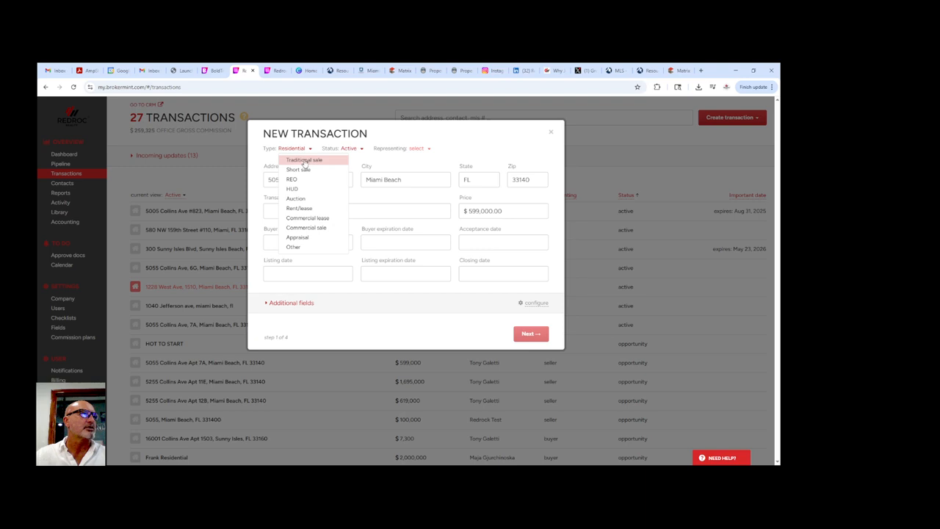
{"action": "left_click", "coordinate": [304, 160]}
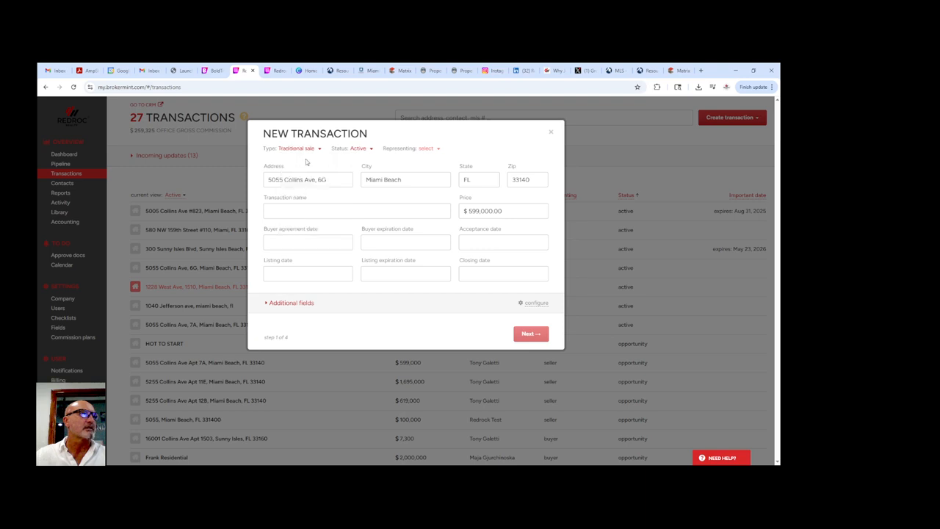
{"action": "left_click", "coordinate": [365, 151]}
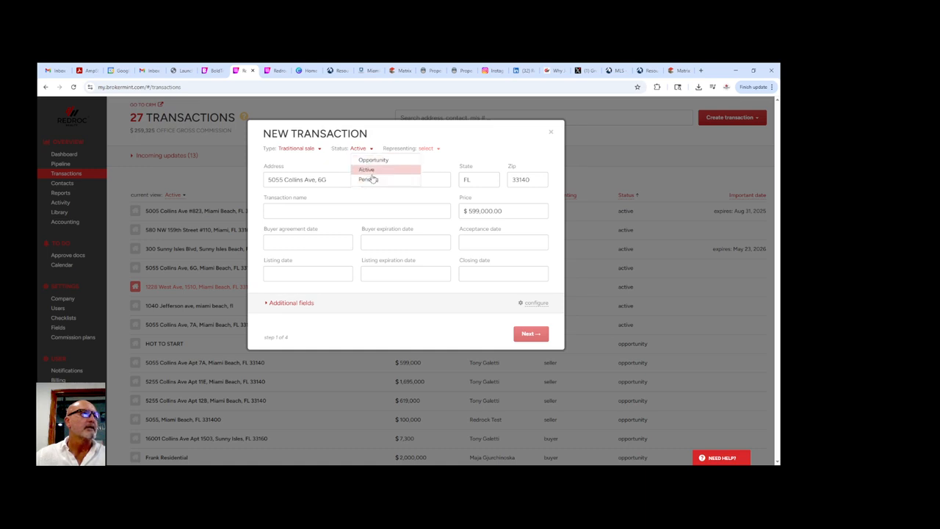
{"action": "left_click", "coordinate": [367, 180]}
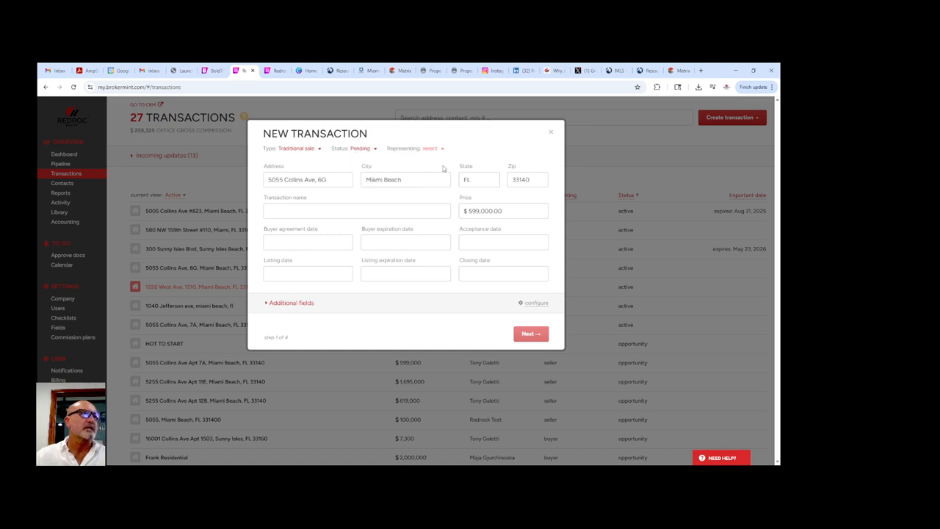
{"action": "left_click", "coordinate": [361, 149]}
{"action": "left_click", "coordinate": [366, 168]}
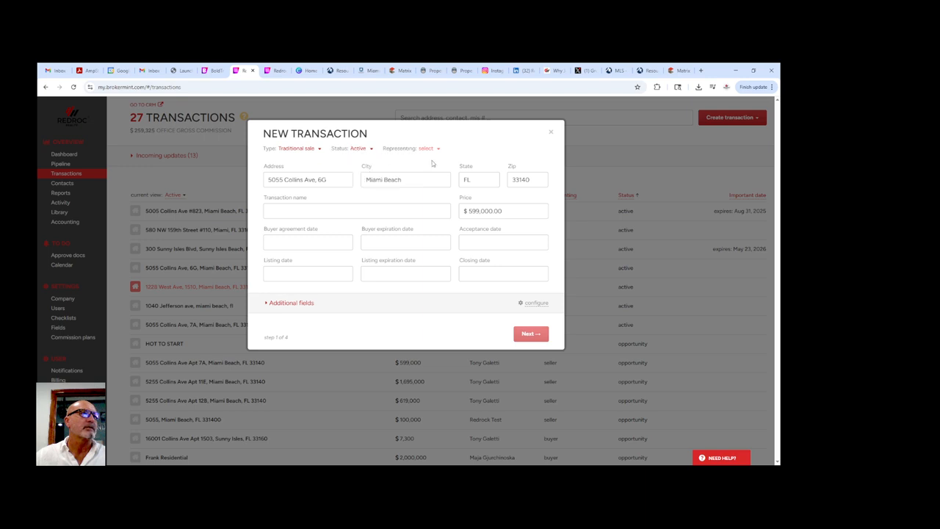
{"action": "left_click", "coordinate": [429, 151]}
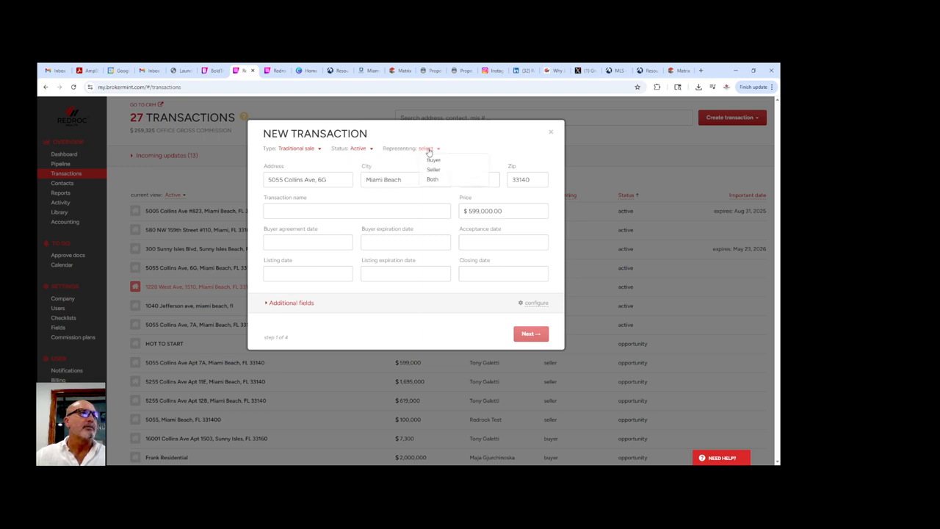
{"action": "left_click", "coordinate": [437, 171]}
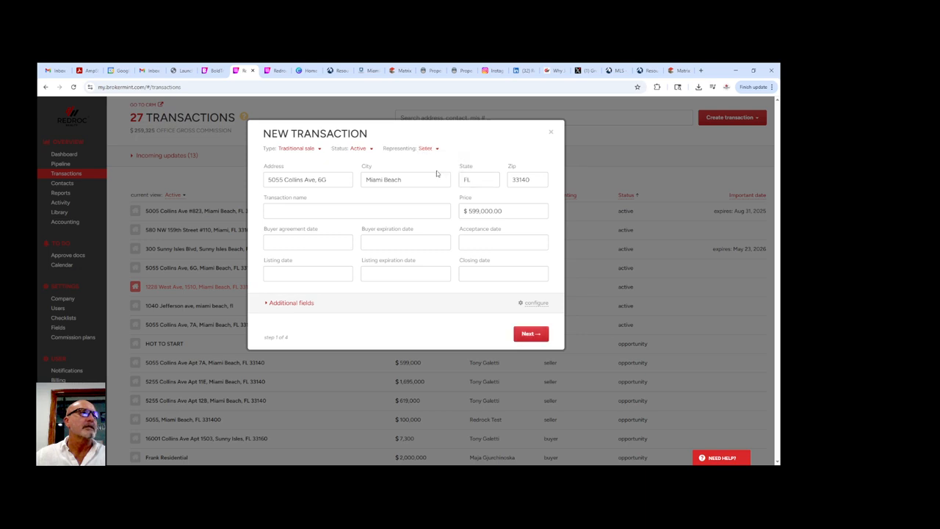
{"action": "left_click", "coordinate": [531, 334]}
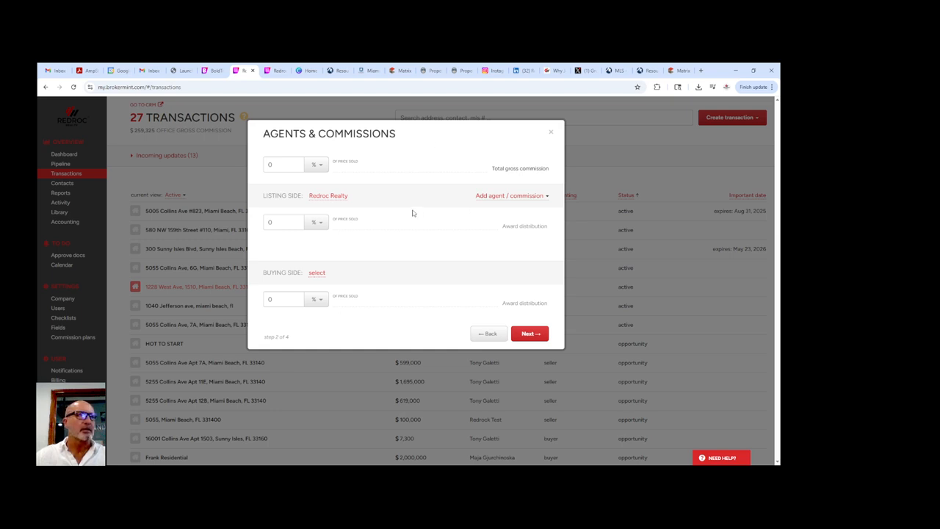
- Set the total gross commission to 5%, split 2.5% listing side and 2.5% buying side
{"action": "left_click", "coordinate": [275, 164]}
{"action": "left_click_drag", "start_coordinate": [275, 164], "coordinate": [269, 165]}
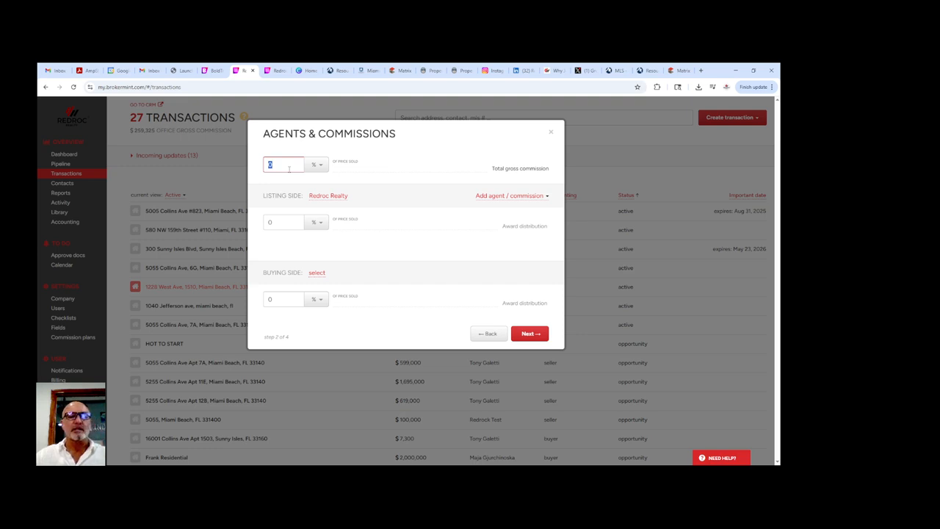
{"action": "type", "text": "5"}
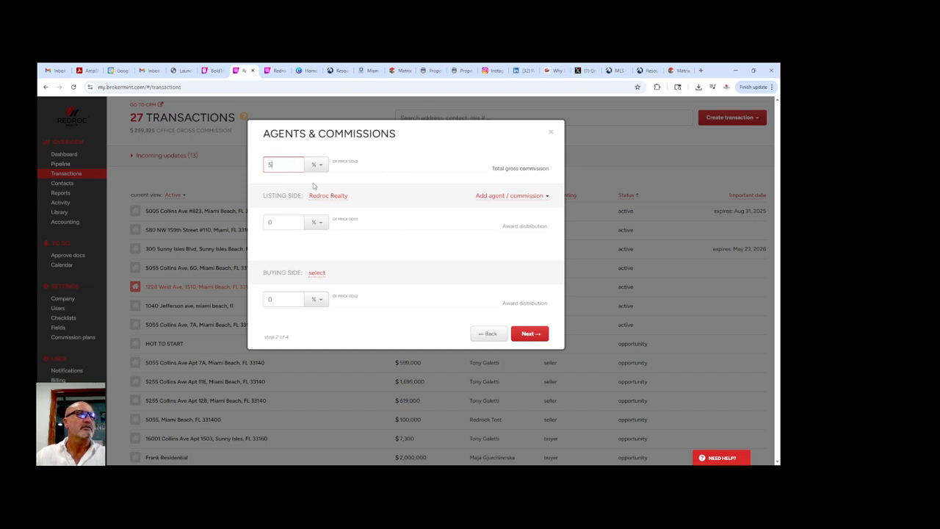
{"action": "left_click", "coordinate": [279, 221]}
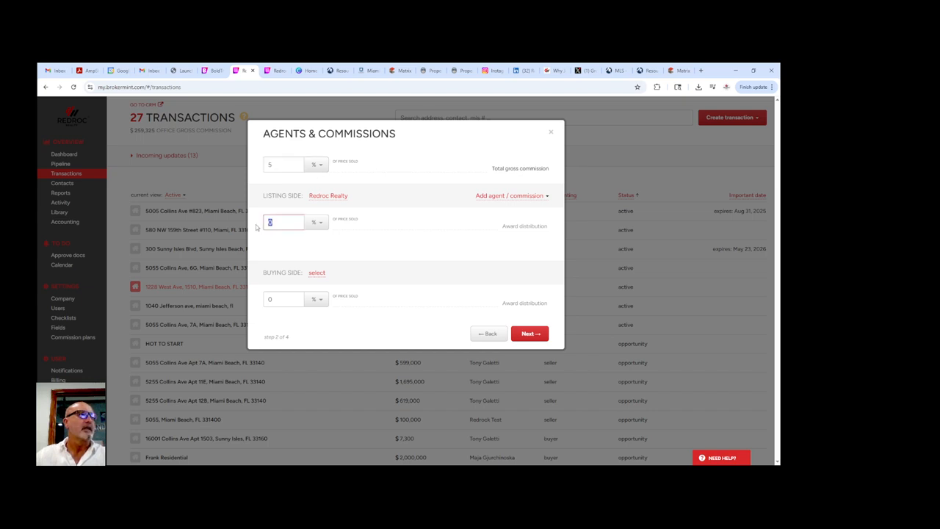
{"action": "type", "text": "2"}
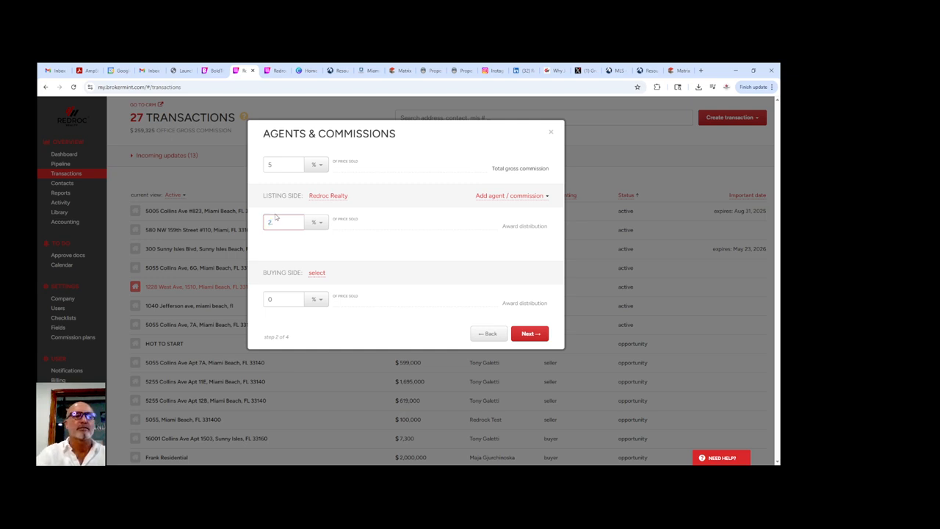
{"action": "type", "text": ".5"}
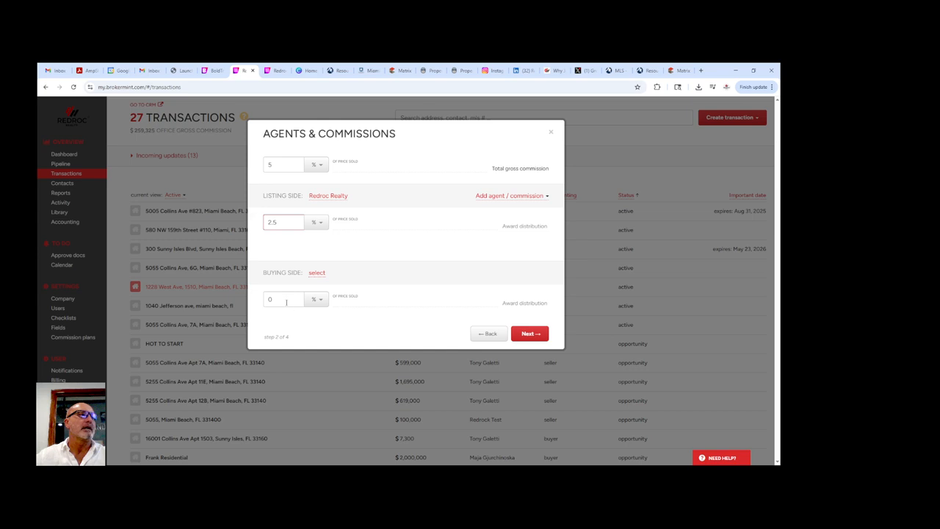
{"action": "left_click", "coordinate": [285, 301]}
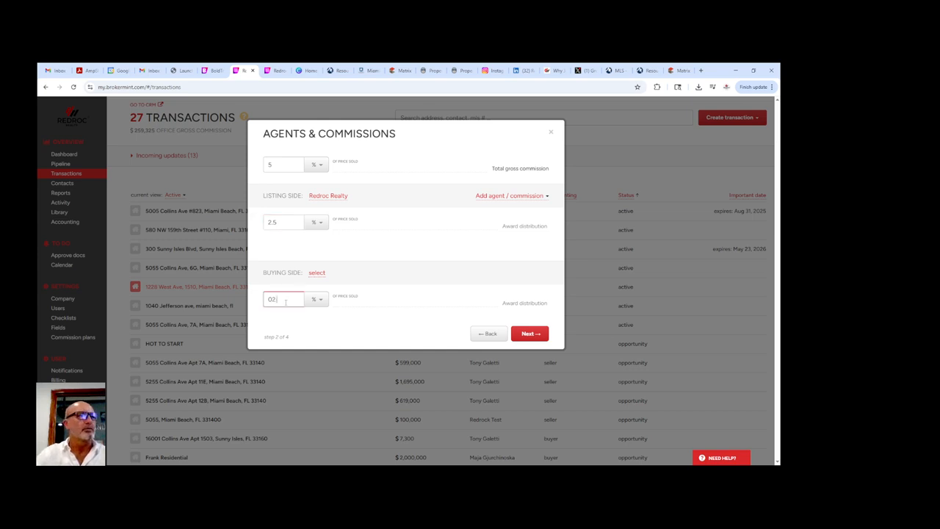
{"action": "key", "text": "BackSpace"}
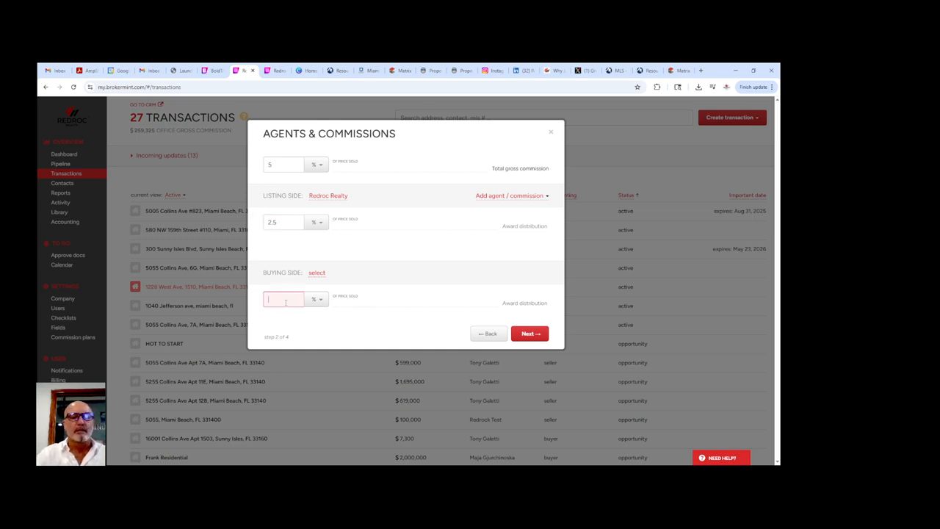
{"action": "type", "text": "2.5"}
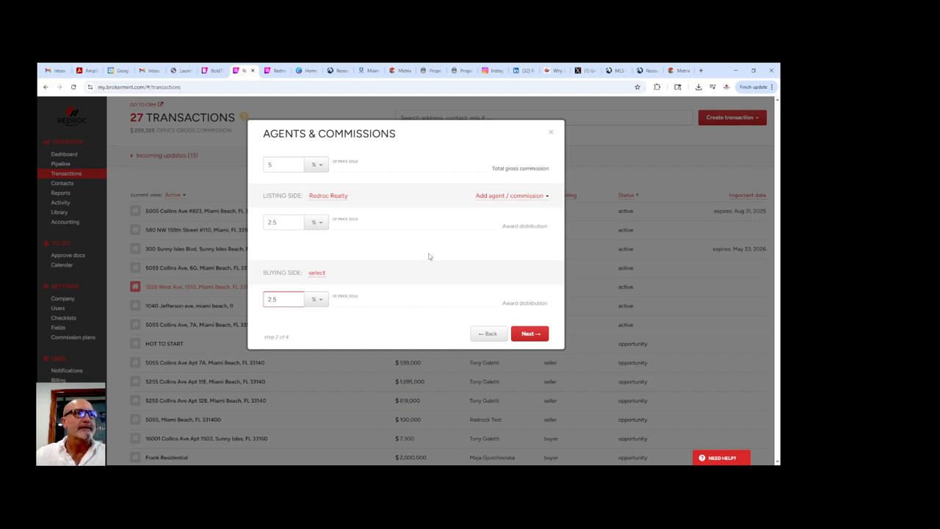
- Add the listing agent, found by name search, to the listing side
{"action": "left_click", "coordinate": [509, 198]}
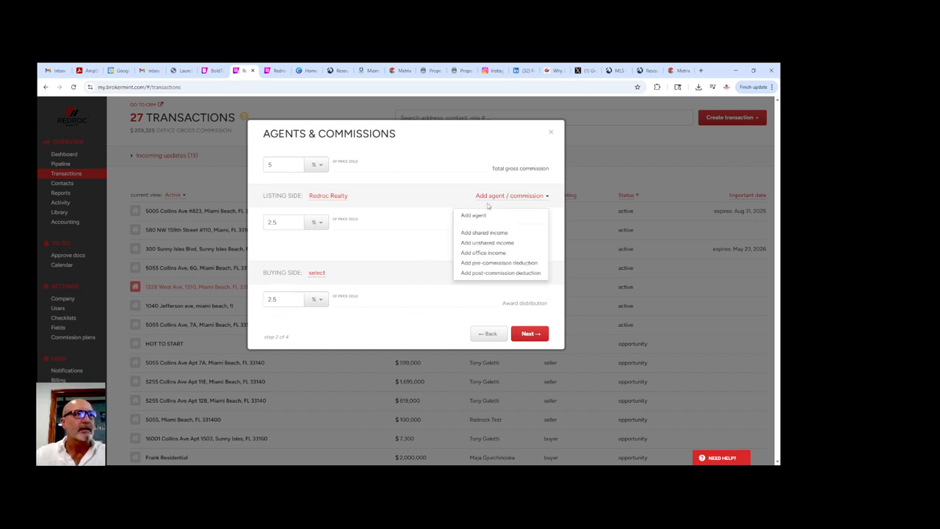
{"action": "left_click", "coordinate": [464, 220]}
{"action": "left_click", "coordinate": [313, 213]}
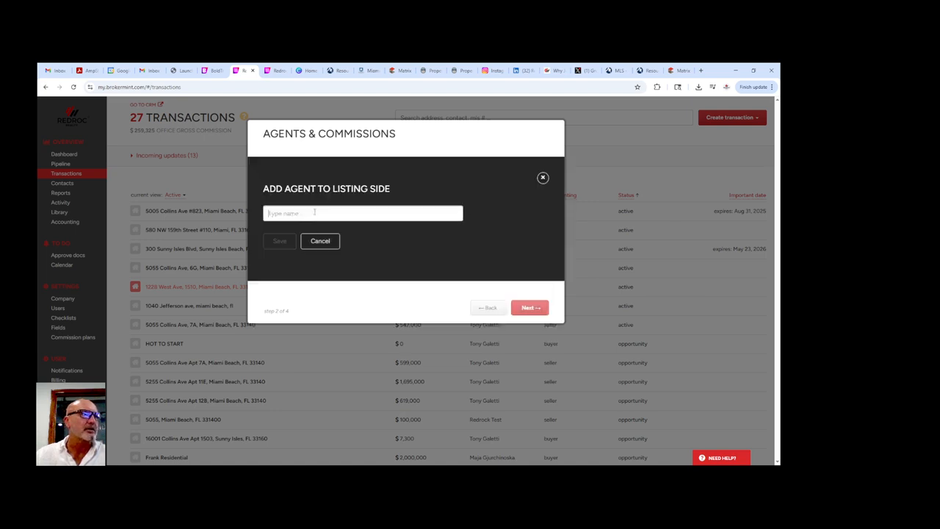
{"action": "type", "text": "tony"}
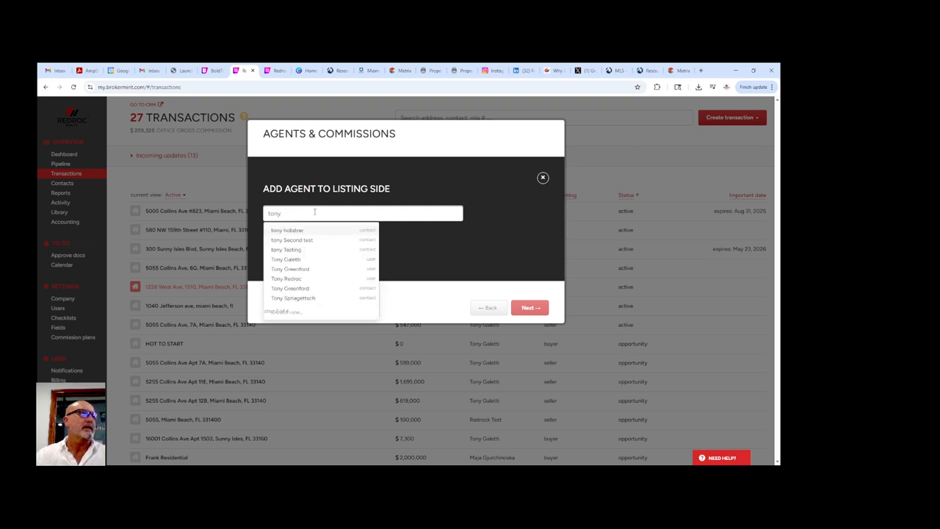
{"action": "left_click", "coordinate": [286, 261]}
{"action": "left_click", "coordinate": [283, 243]}
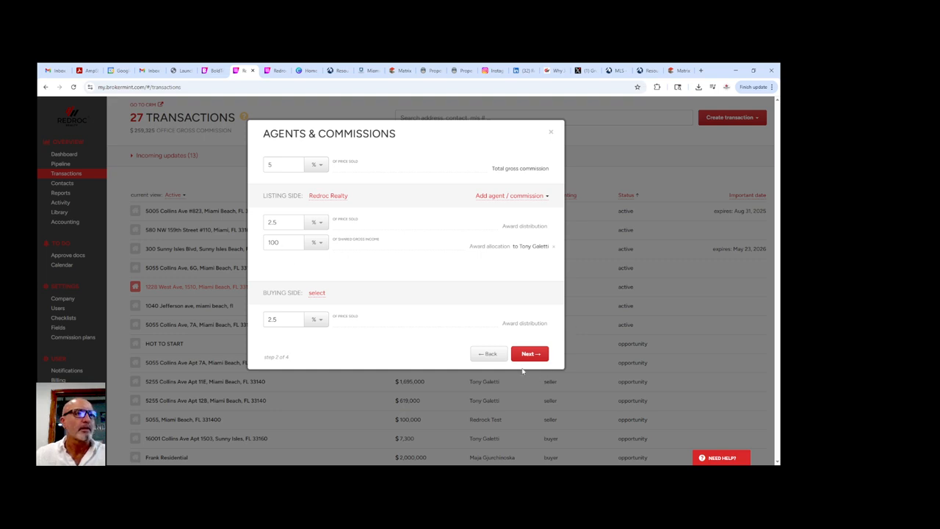
- Attach the existing seller contact from the suggestions and move on to checklist settings
{"action": "left_click", "coordinate": [530, 354]}
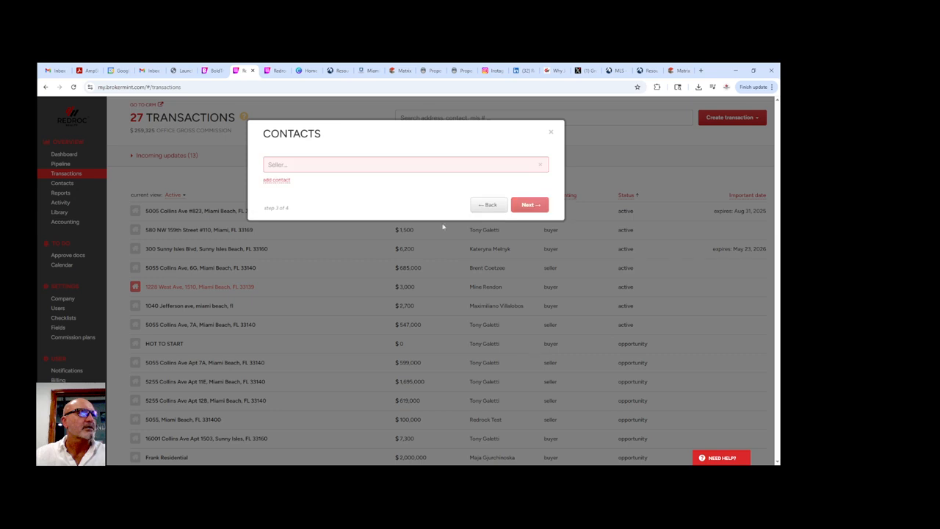
{"action": "left_click", "coordinate": [423, 165]}
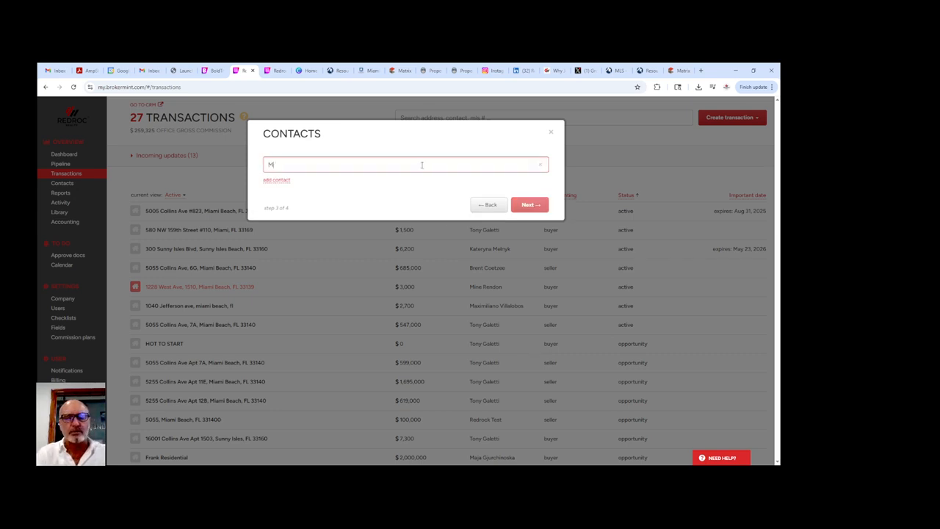
{"action": "type", "text": "Mr Seller"}
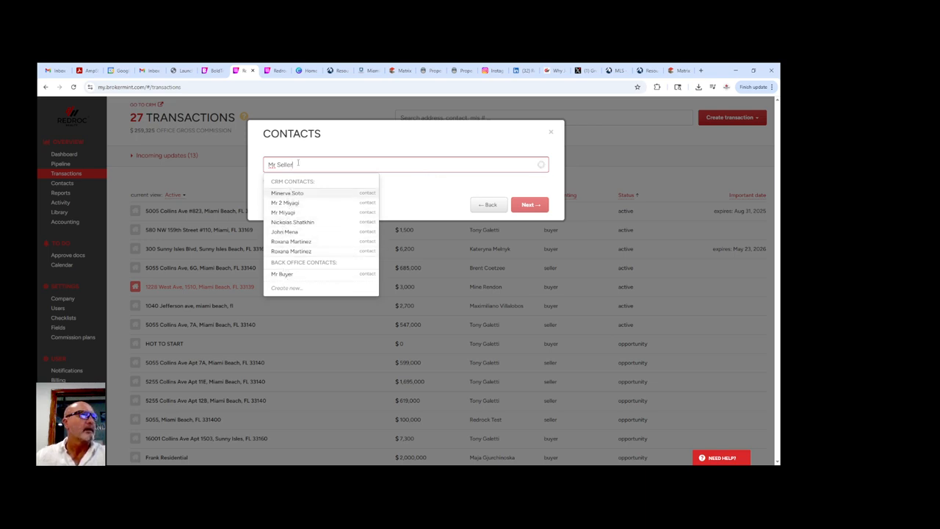
{"action": "left_click", "coordinate": [282, 212]}
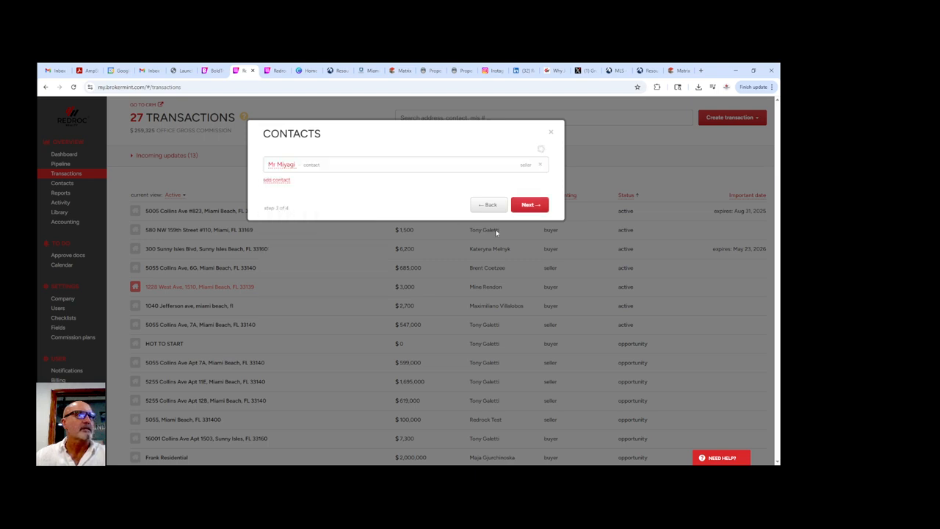
{"action": "left_click", "coordinate": [528, 204]}
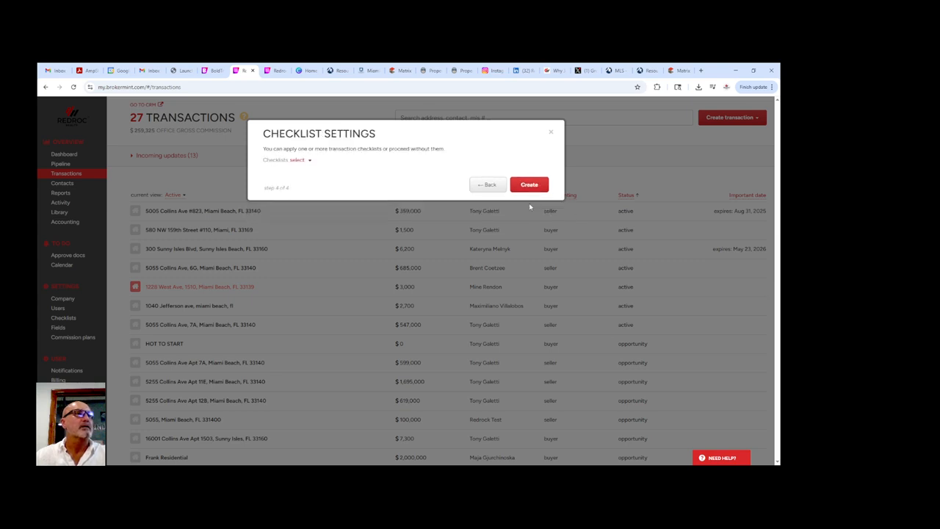
- Create the transaction with the For Sale Listing checklist applied
{"action": "left_click", "coordinate": [295, 161]}
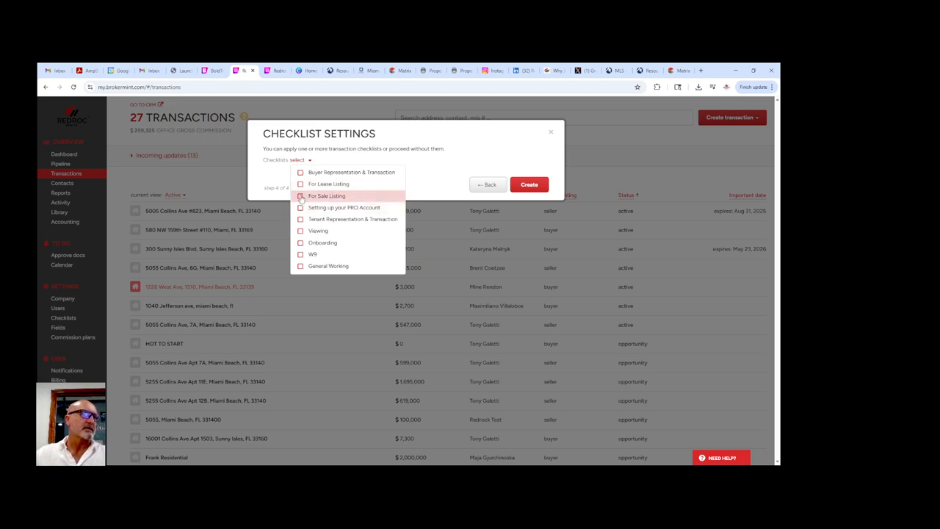
{"action": "left_click", "coordinate": [300, 196]}
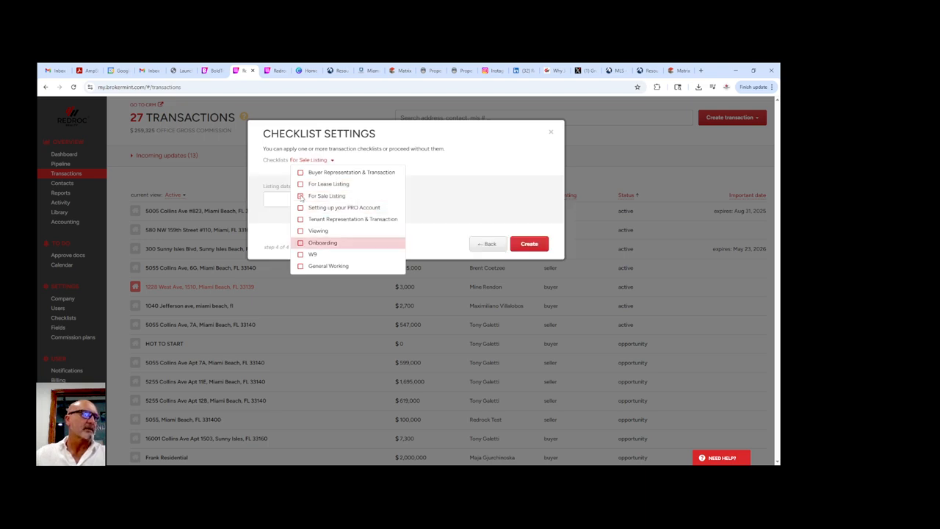
{"action": "left_click", "coordinate": [527, 244]}
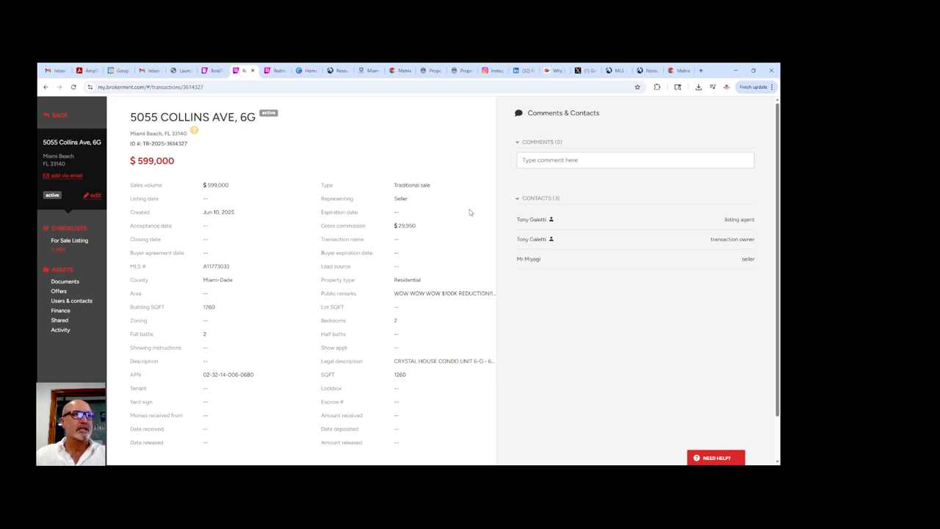
- Review the For Sale Listing checklist tasks, then bring up the Add Checklists dialog
{"action": "left_click", "coordinate": [64, 243]}
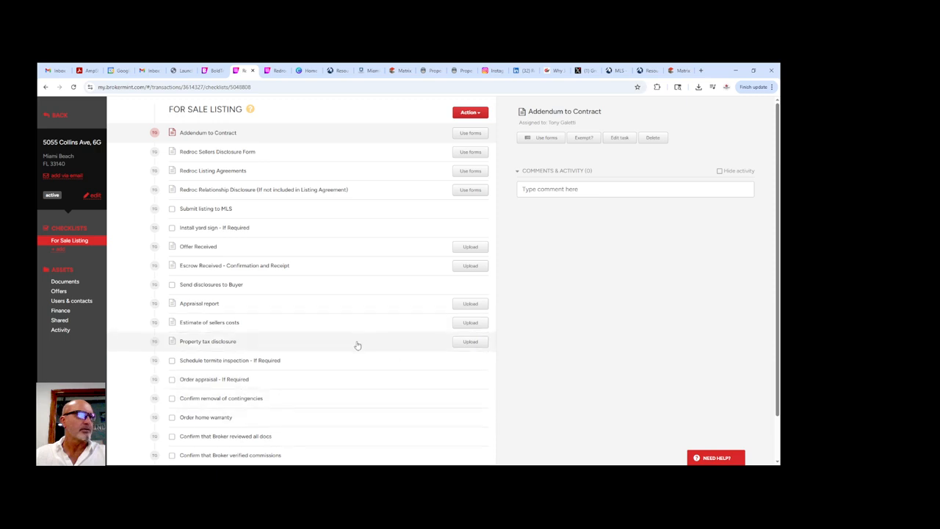
{"action": "scroll", "coordinate": [361, 345], "scroll_direction": "down", "scroll_amount": 1}
{"action": "scroll", "coordinate": [361, 344], "scroll_direction": "up", "scroll_amount": 1}
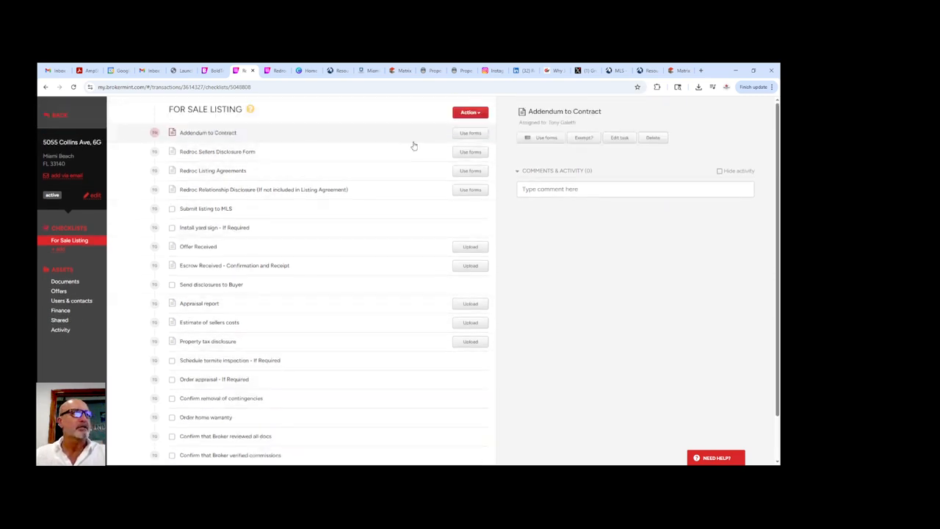
{"action": "left_click", "coordinate": [59, 250]}
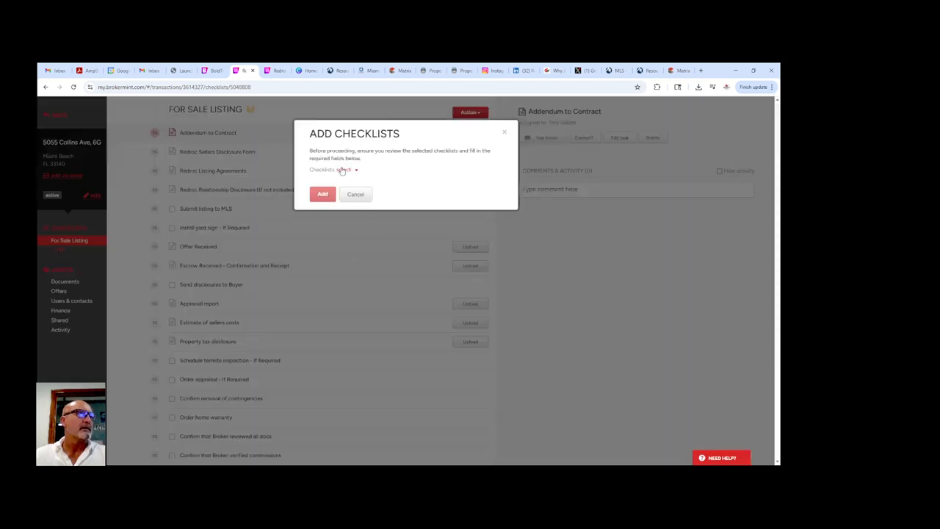
{"action": "left_click", "coordinate": [341, 170]}
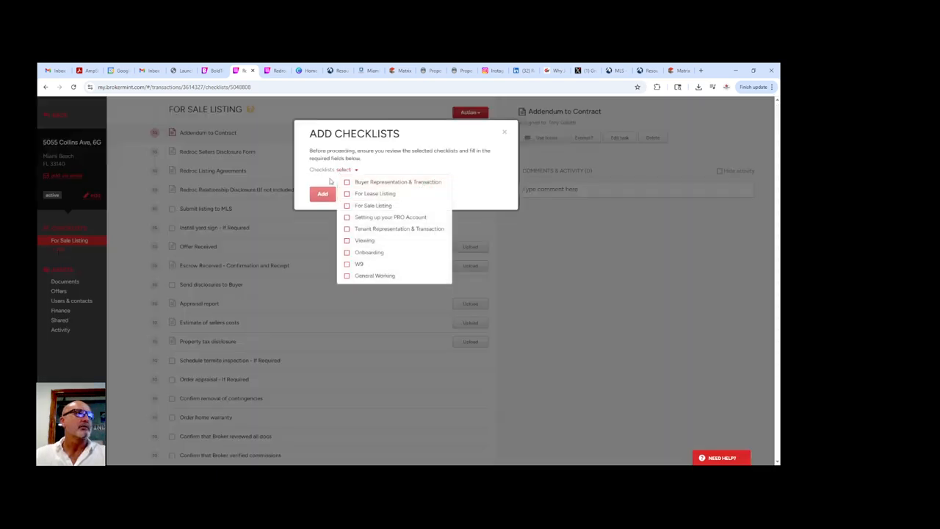
{"action": "left_click", "coordinate": [347, 182]}
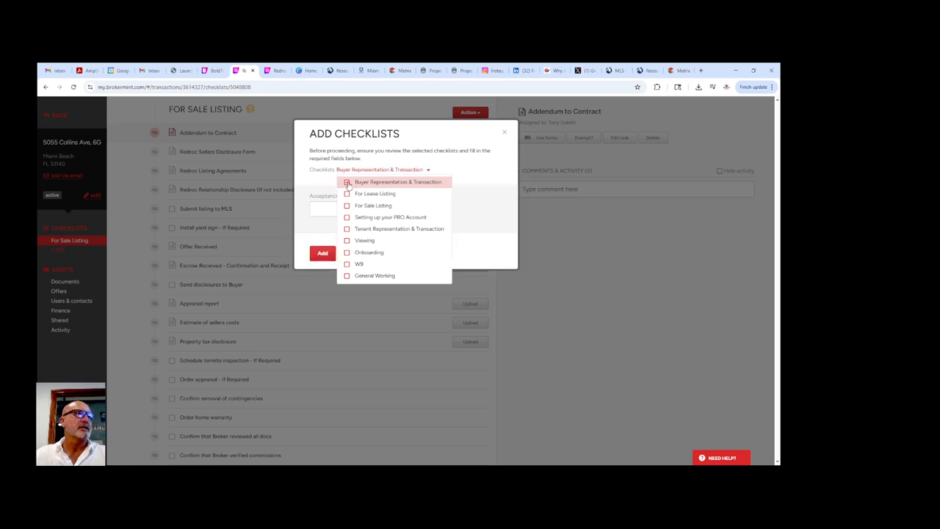
{"action": "left_click", "coordinate": [322, 254]}
{"action": "left_click", "coordinate": [323, 255]}
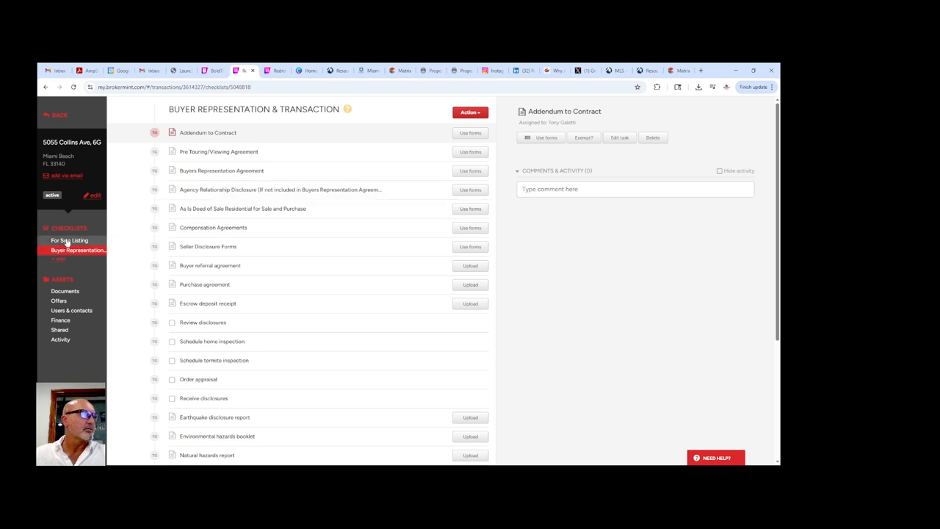
- Switch back to the For Sale Listing checklist in the sidebar
{"action": "left_click", "coordinate": [69, 241]}
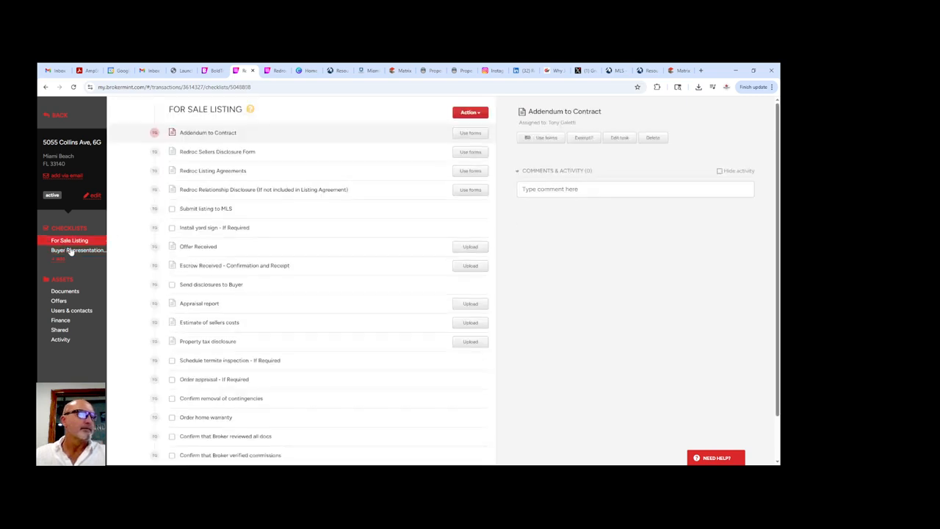